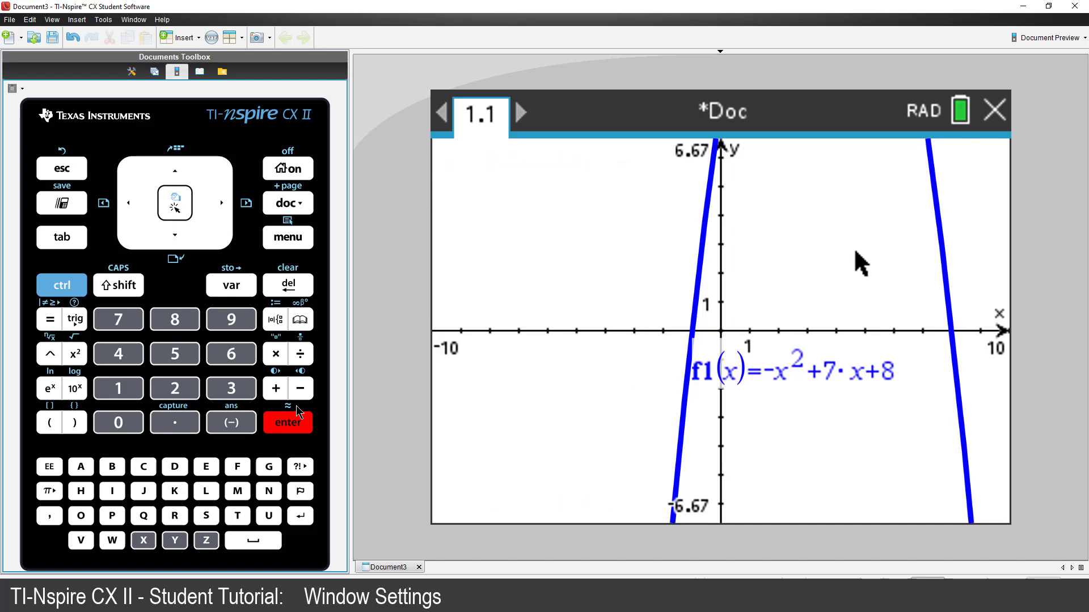
Apply Zoom – Quadrant 1 to the graph of the quadratic function.
left_click(281, 241)
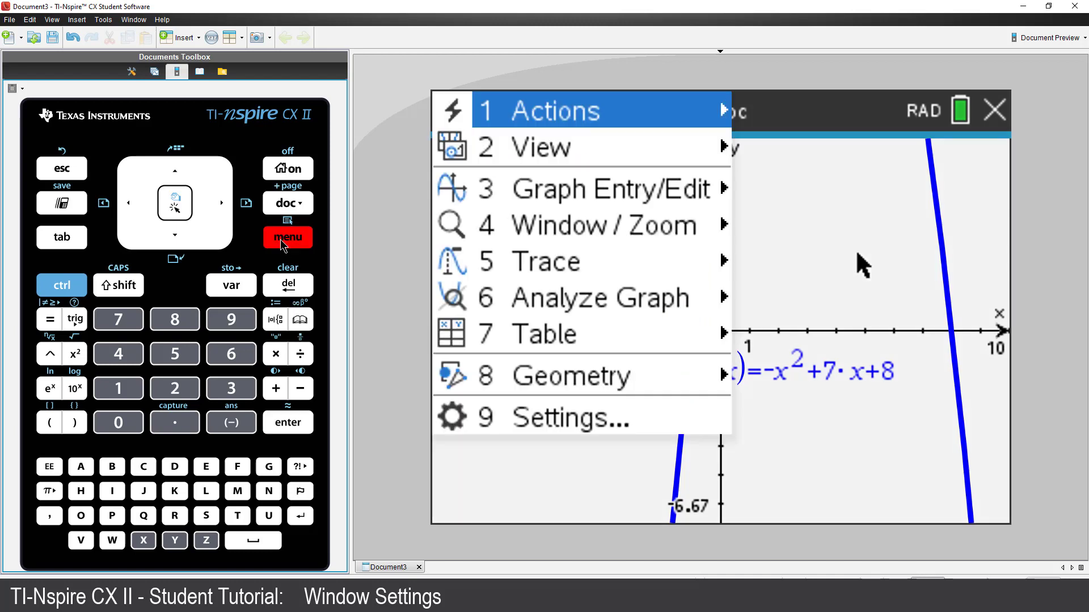
left_click(173, 229)
left_click(173, 230)
left_click(173, 229)
left_click(175, 209)
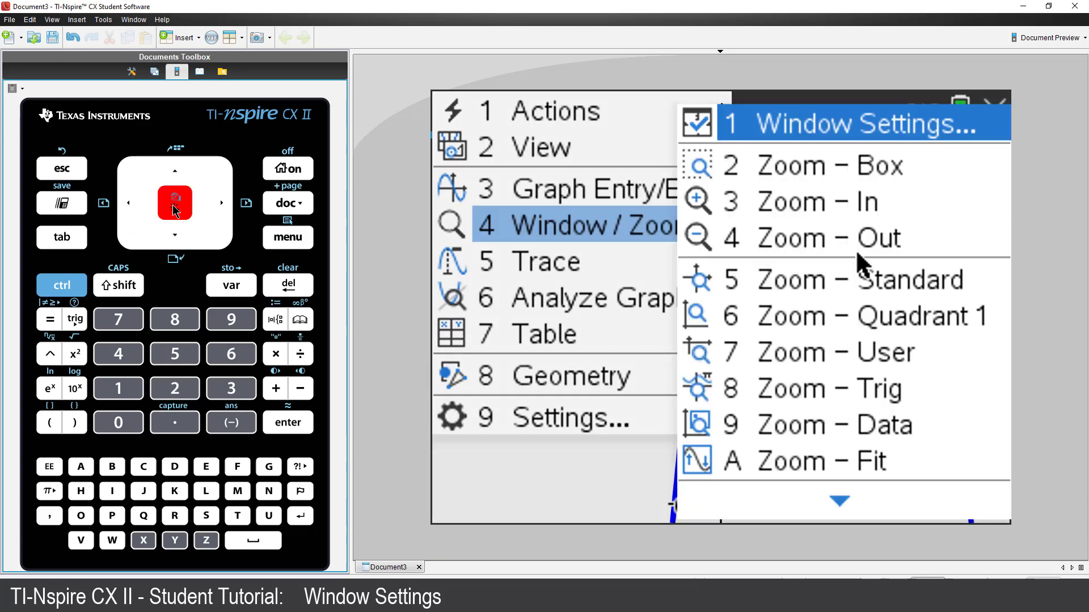
left_click(178, 239)
left_click(177, 239)
left_click(178, 239)
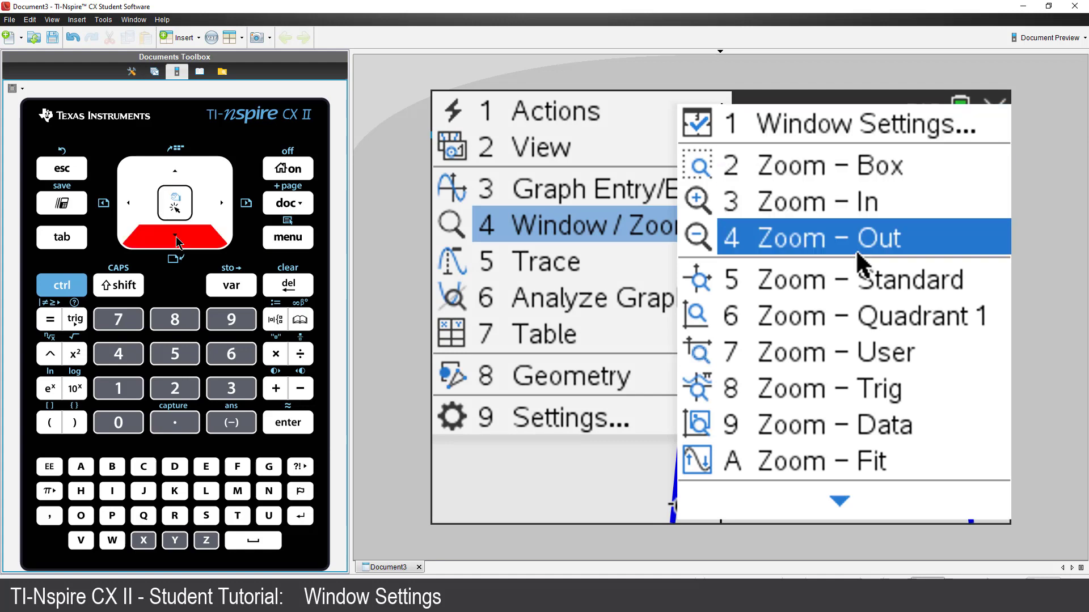
left_click(177, 240)
left_click(178, 239)
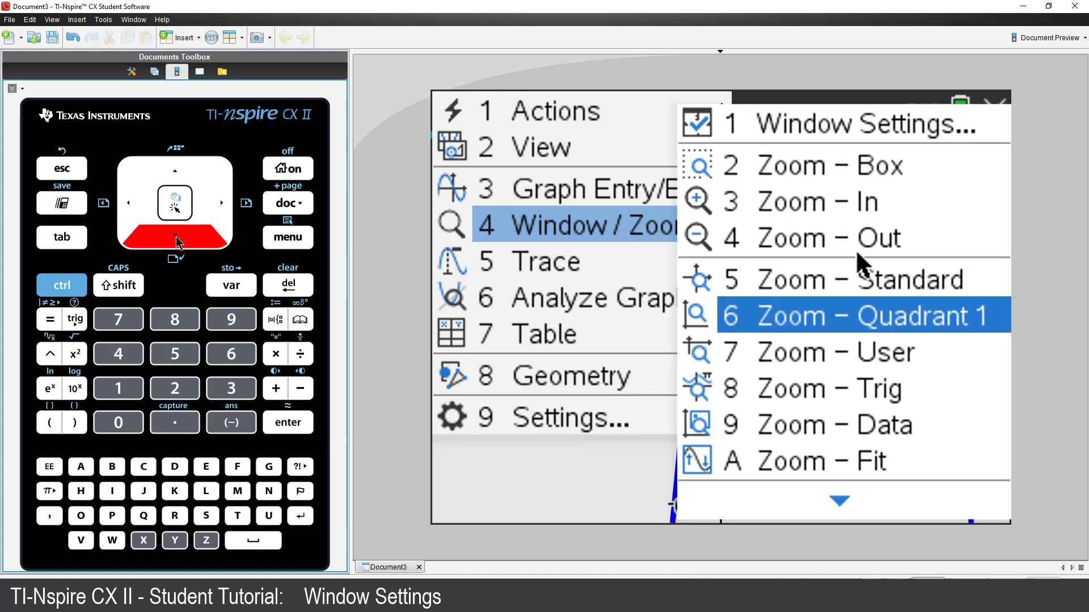
left_click(176, 202)
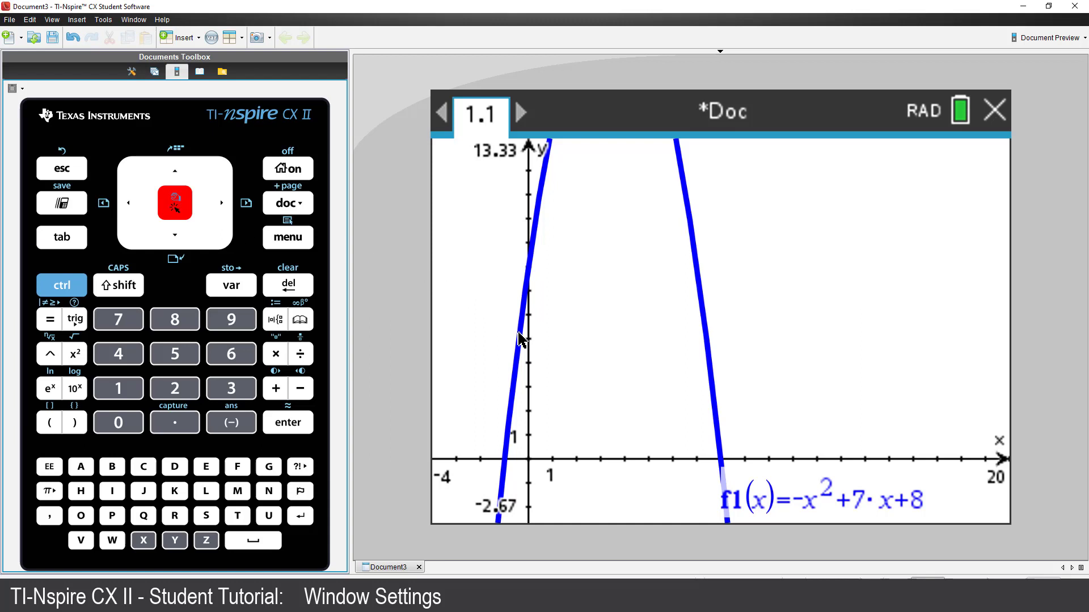
Change the zoom attribute of the graph's axes to Zoom – Decimal.
right_click(613, 459)
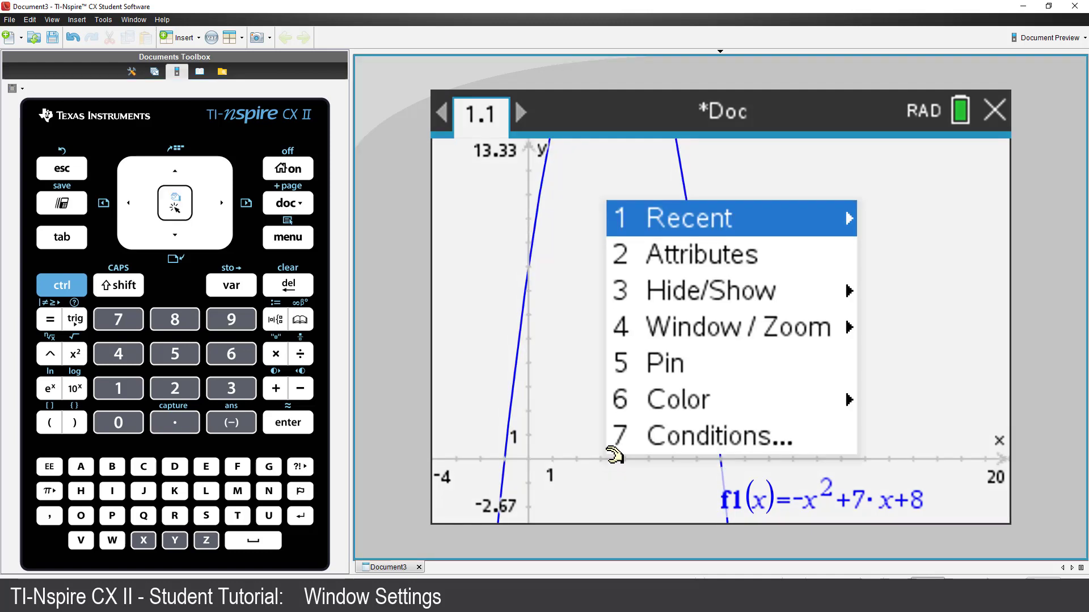
key("Down")
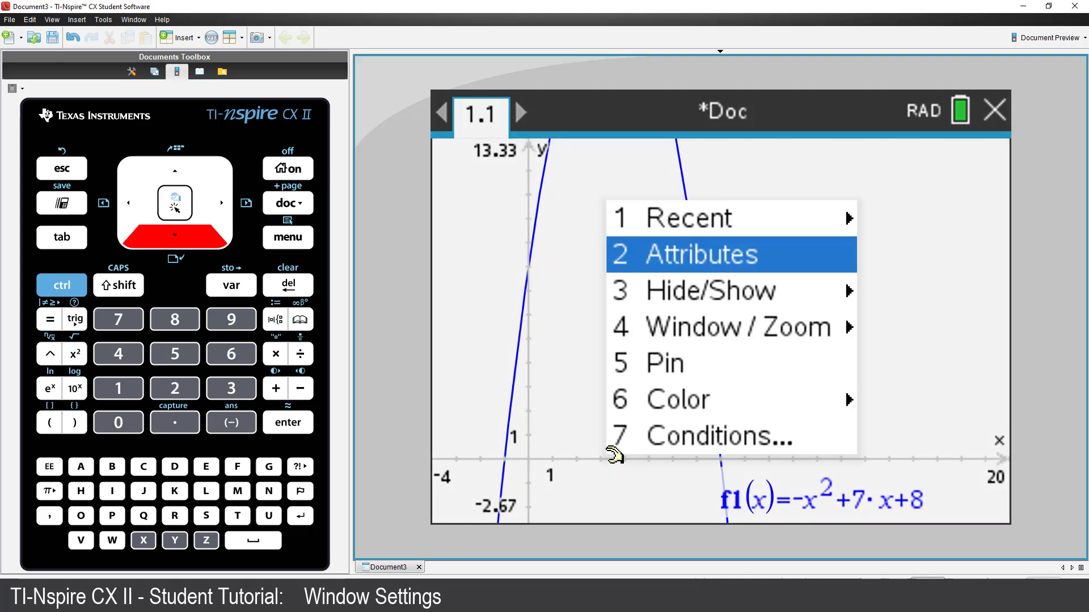
key("Return")
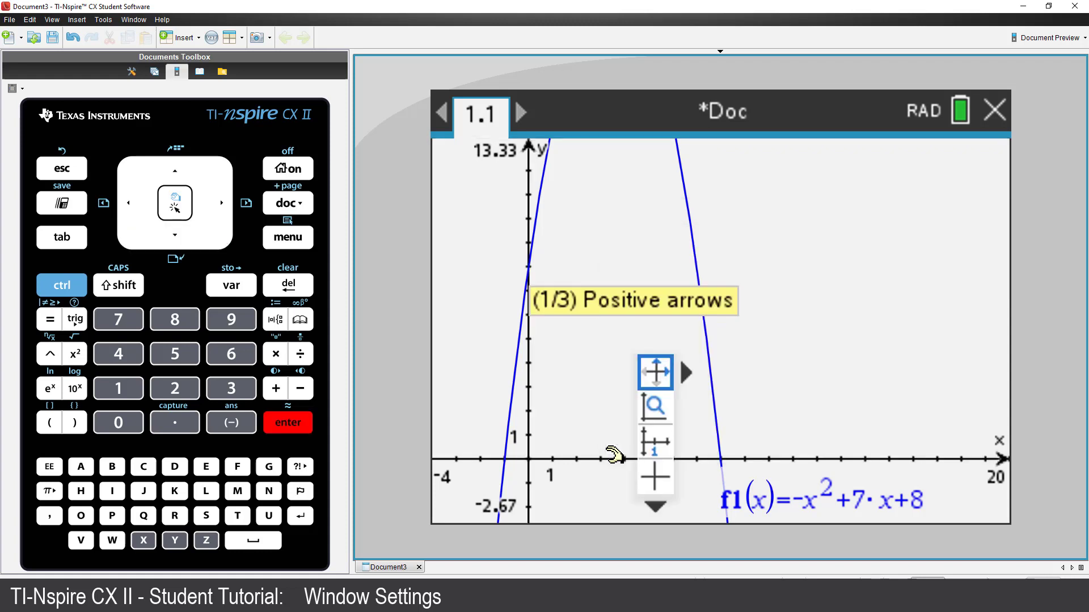
key("Down")
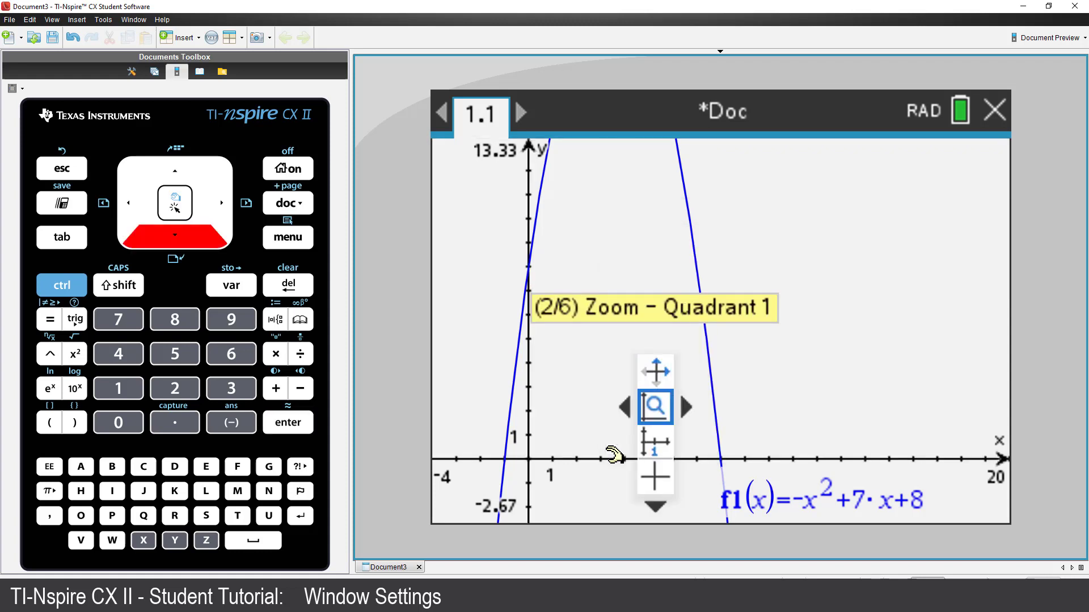
key("Right")
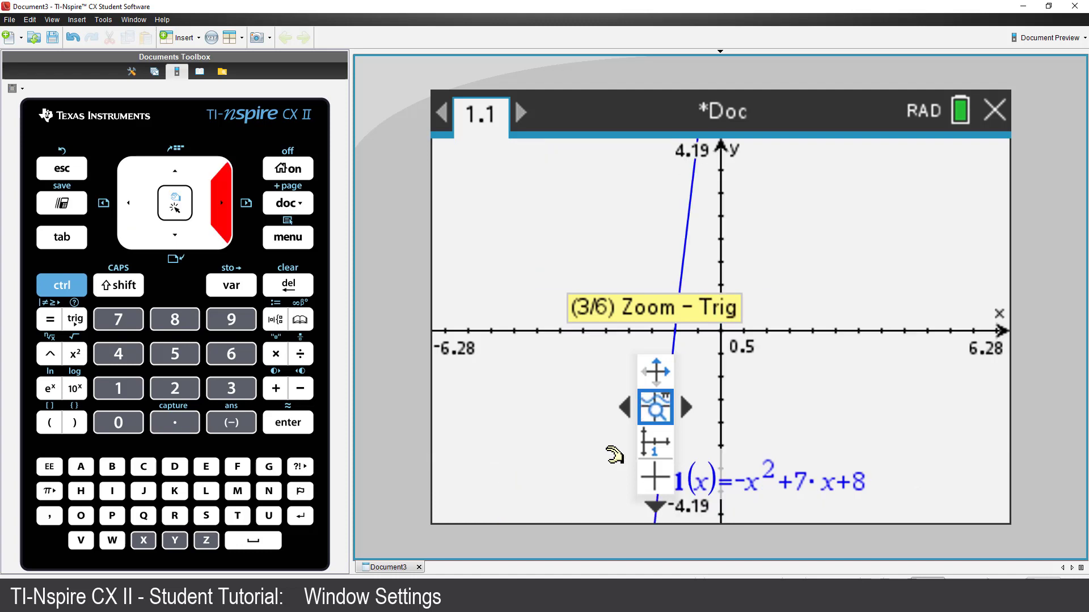
key("Right")
key("Right")
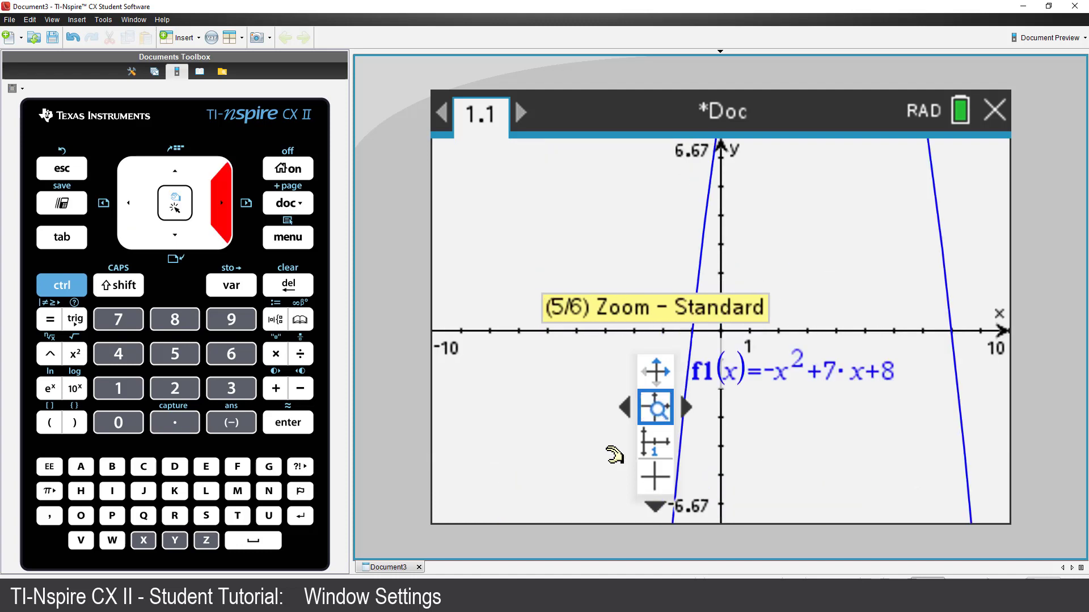
key("Right")
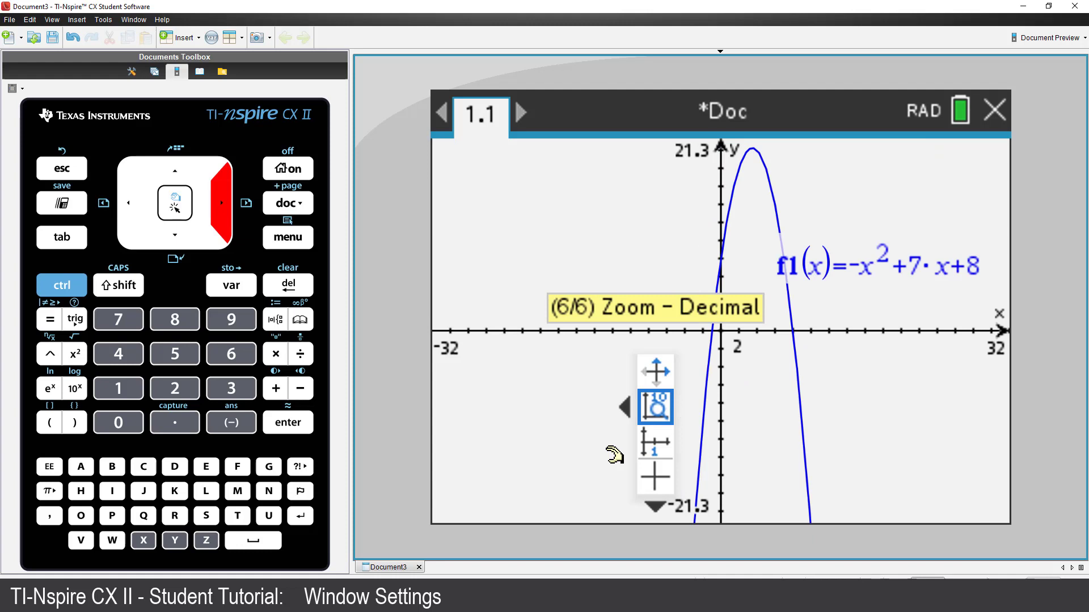
key("Return")
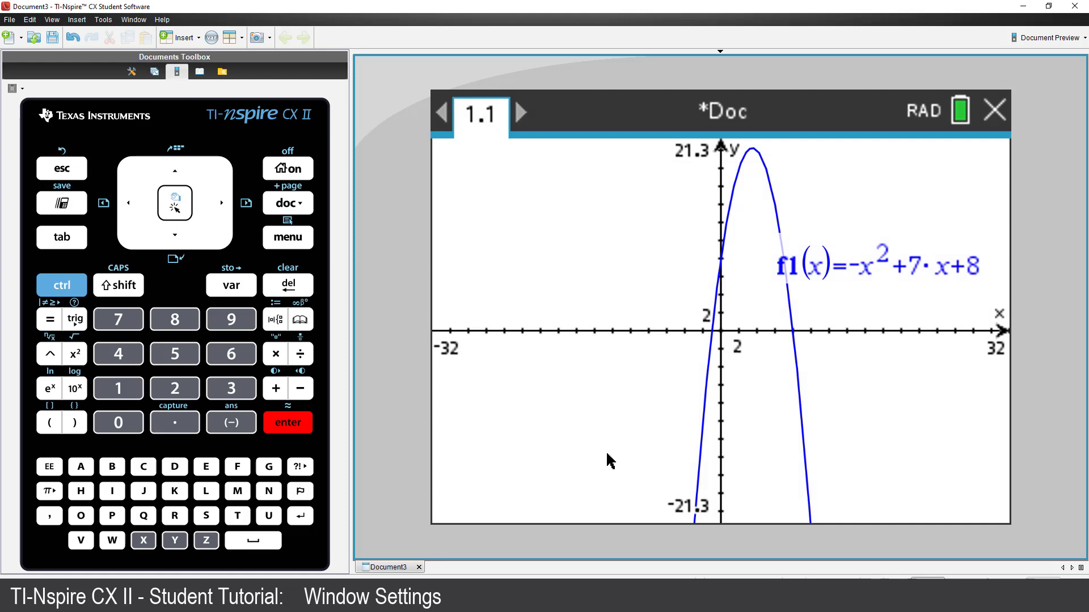
Use Zoom – Box to frame the parabola from above its vertex down to just below both x-intercepts.
left_click(290, 247)
left_click(290, 247)
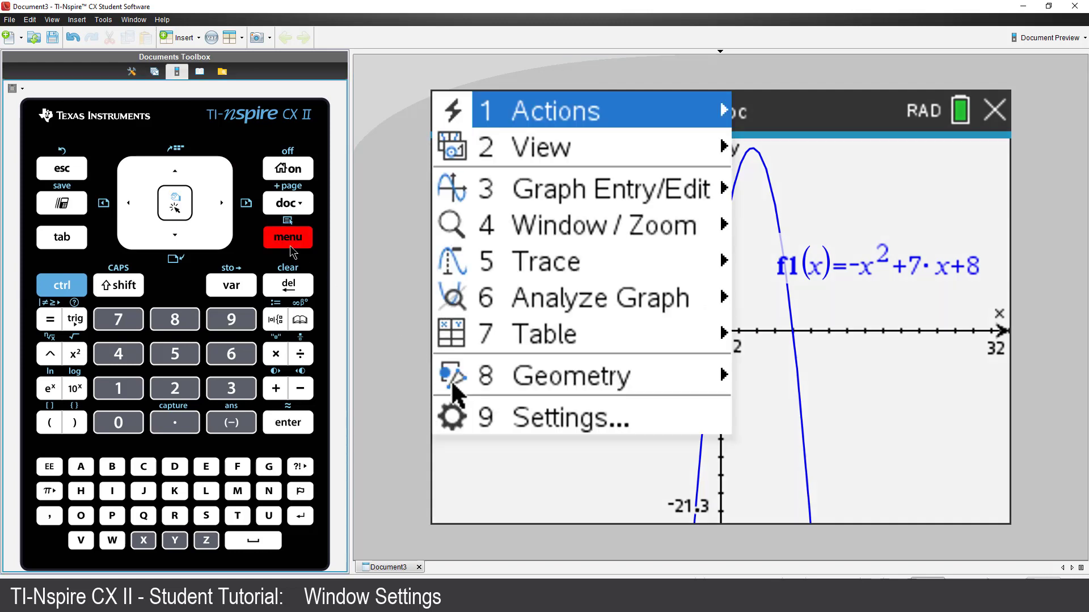
left_click(120, 350)
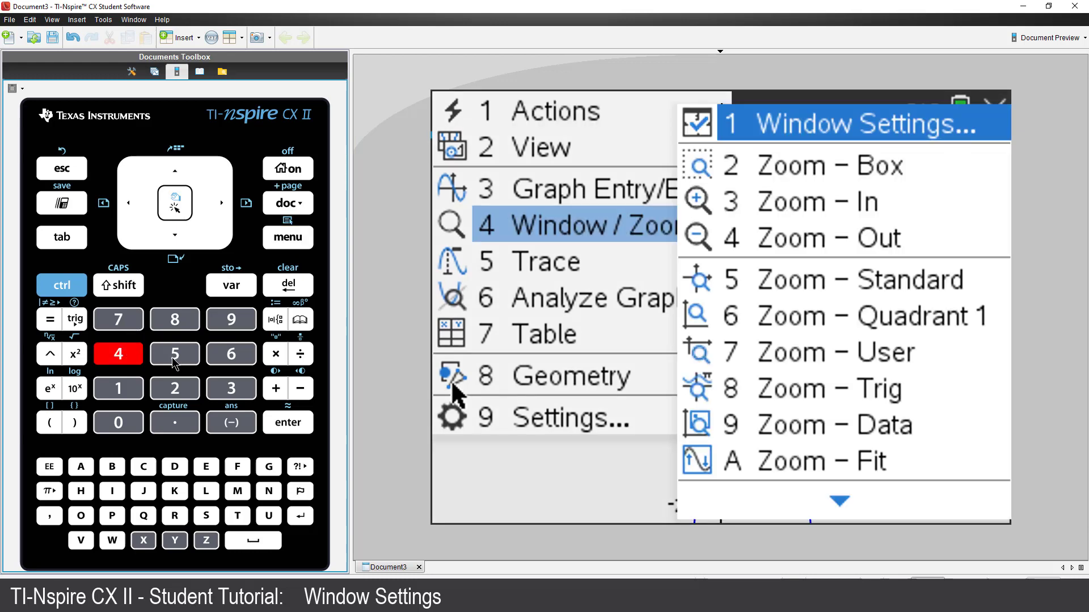
left_click(189, 391)
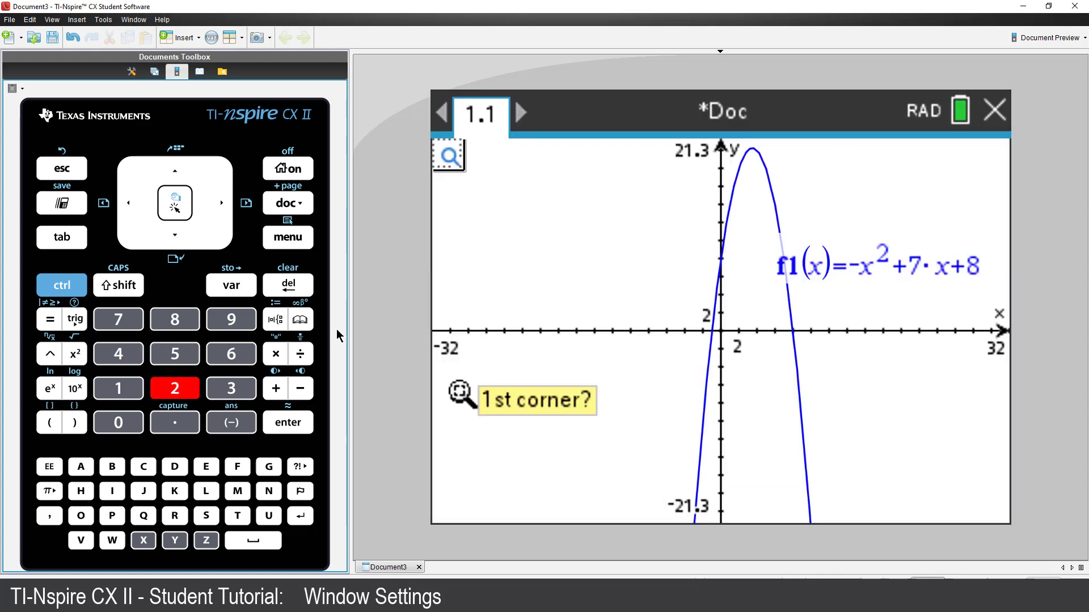
left_click(650, 145)
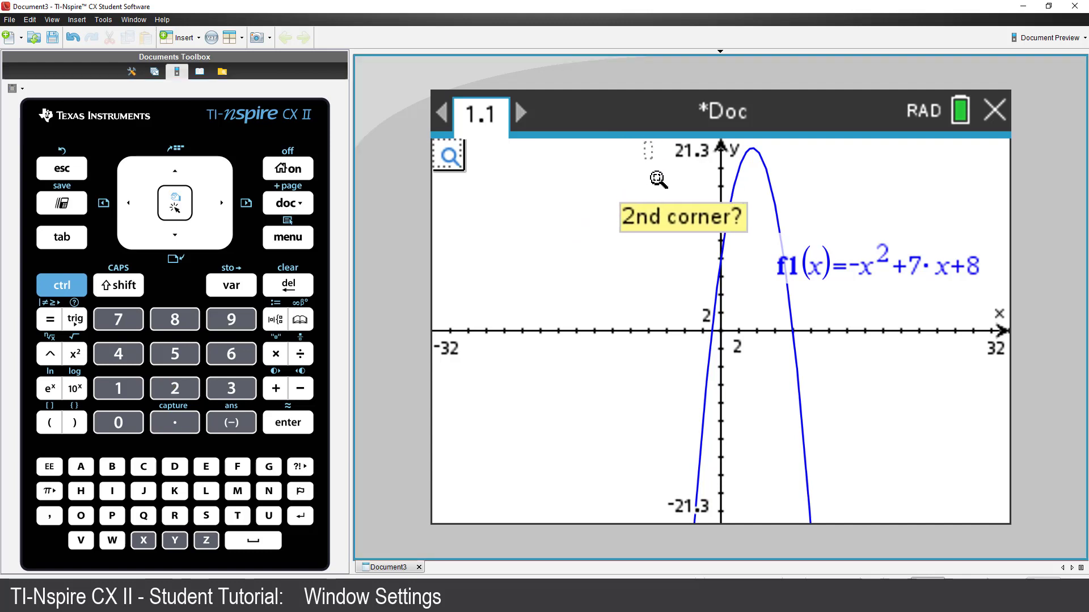
left_click(830, 356)
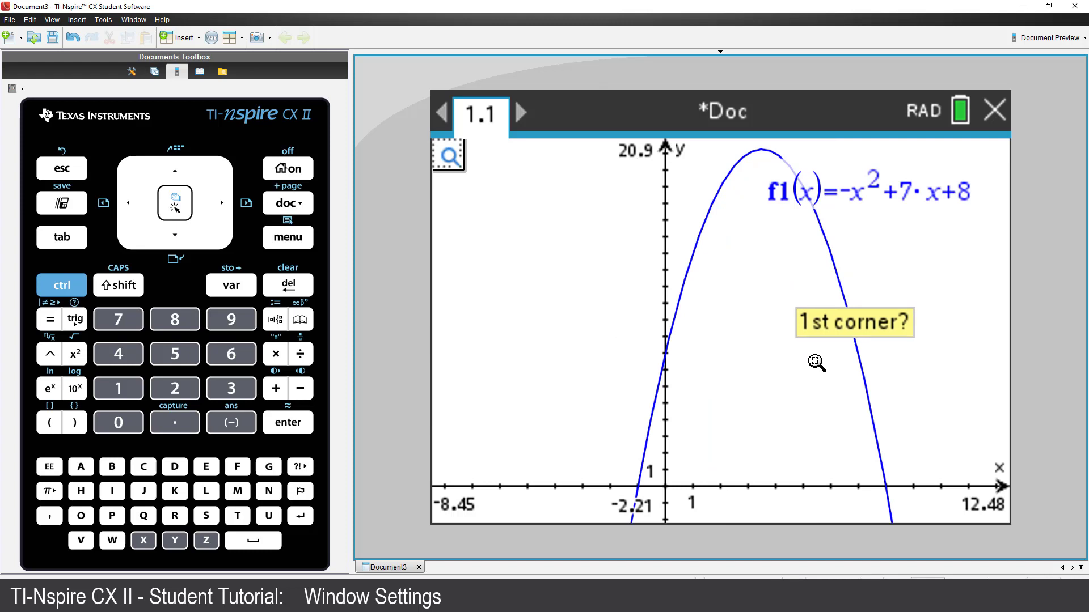
View the axis limits and scales in Window Settings, and close the dialog without making changes.
left_click(294, 241)
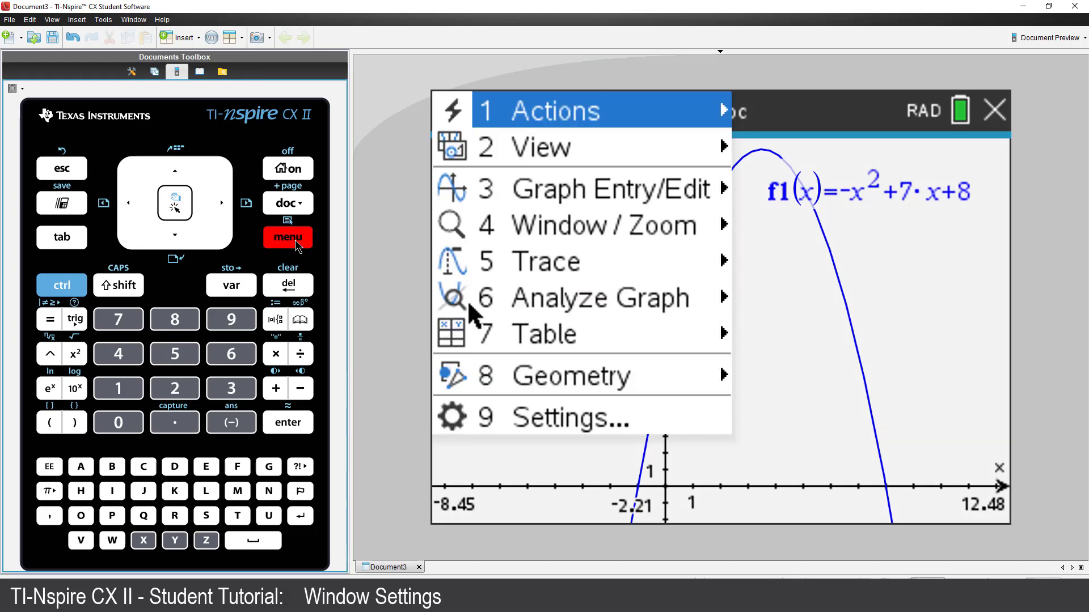
left_click(124, 353)
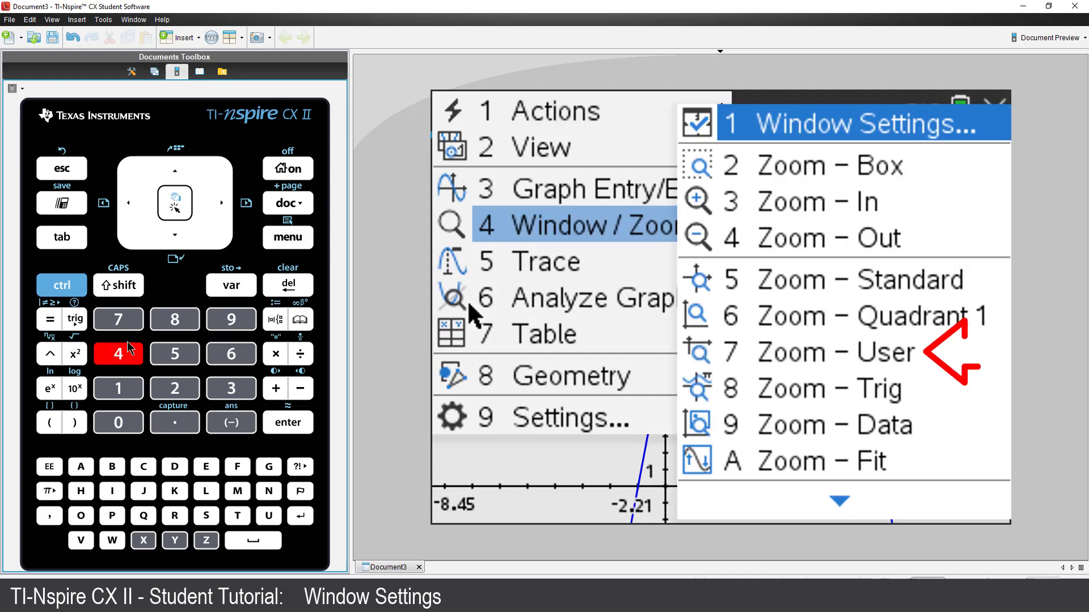
left_click(287, 424)
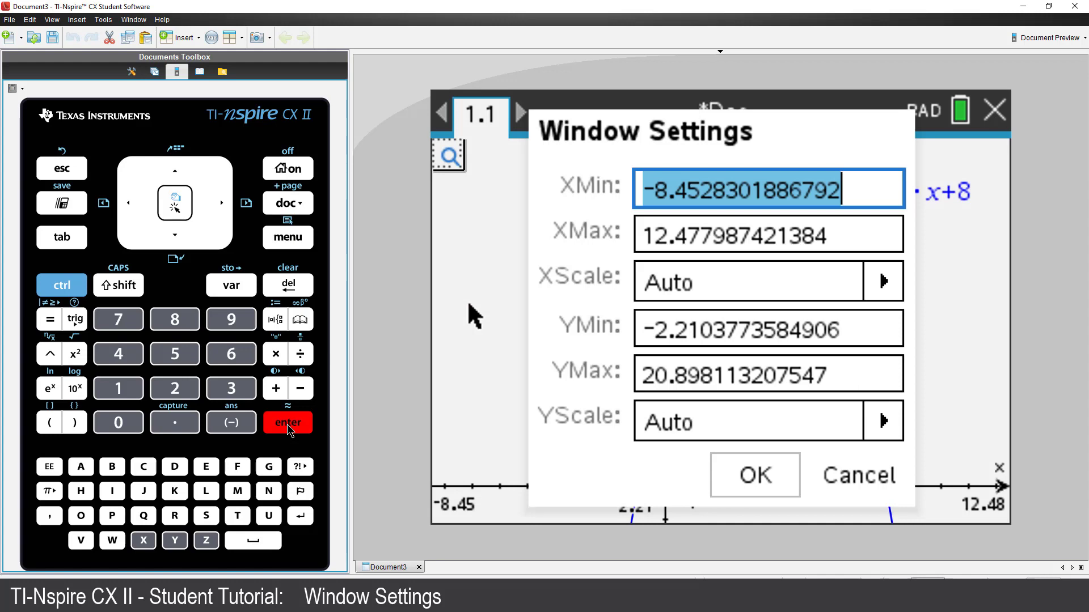
left_click(86, 175)
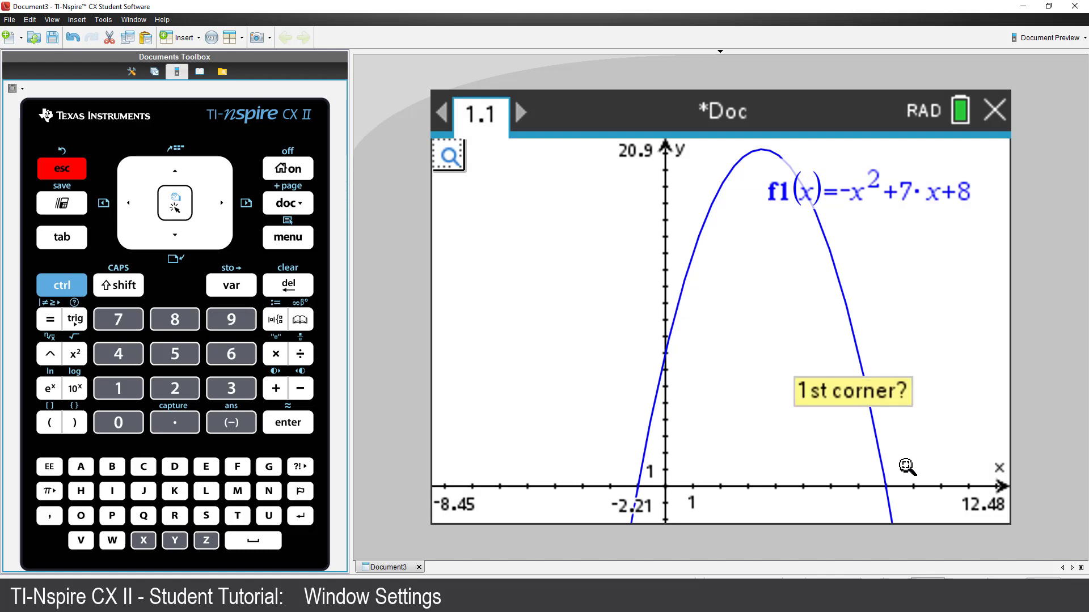
Edit the axis end labels directly on the graph, setting x from -5 to 12 and y from -5 to 25.
left_click(974, 505)
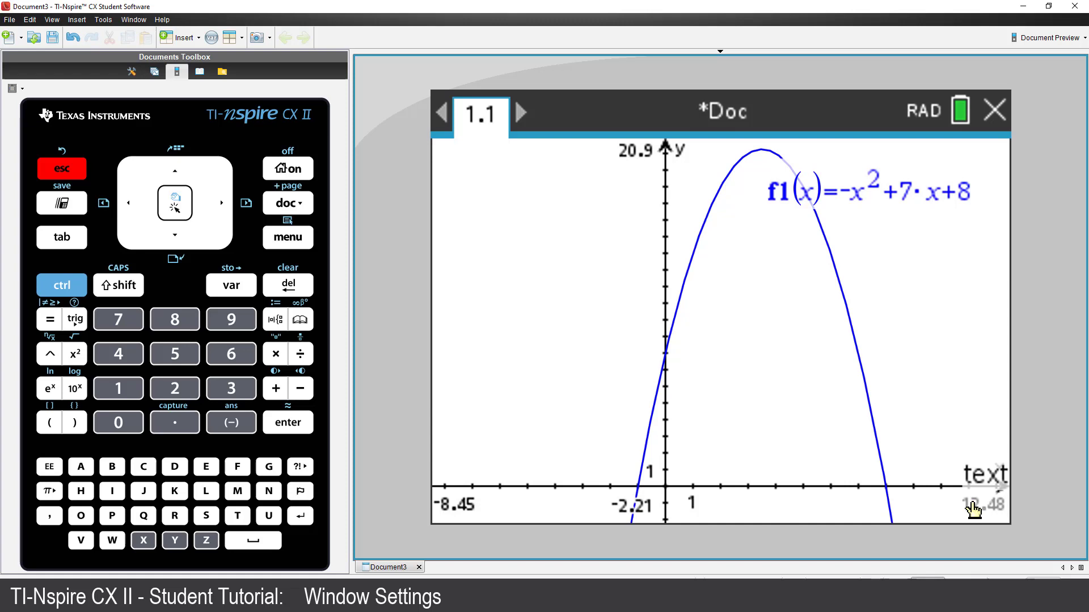
double_click(973, 506)
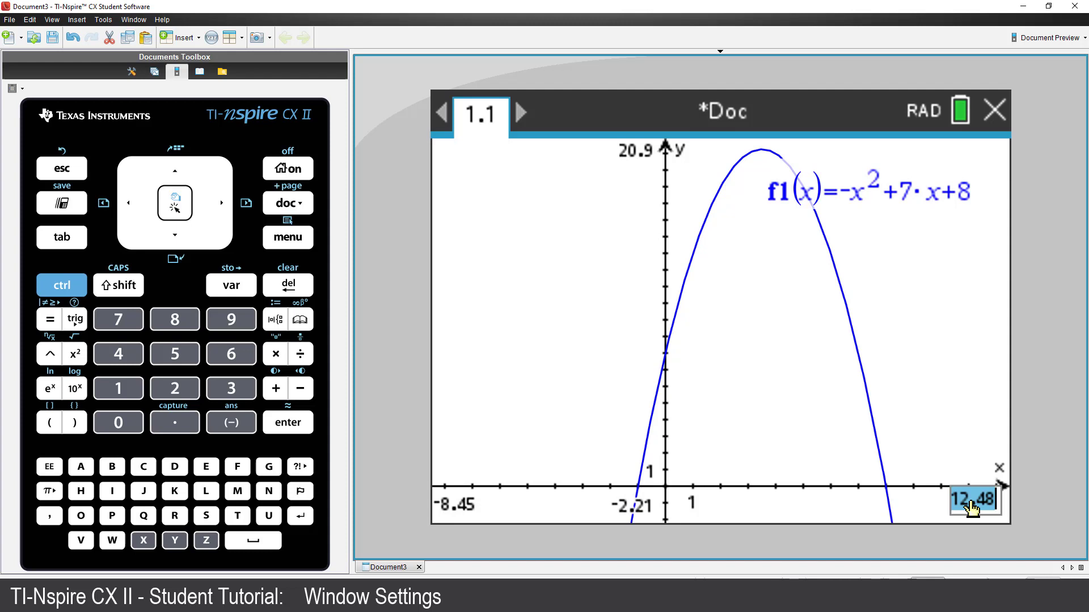
type("12")
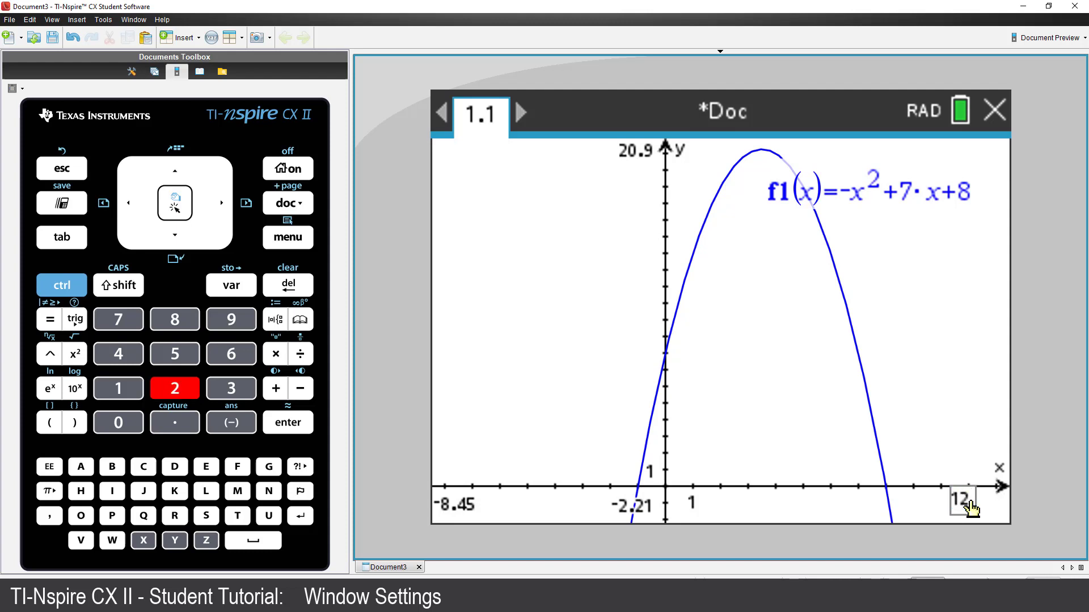
key("Tab")
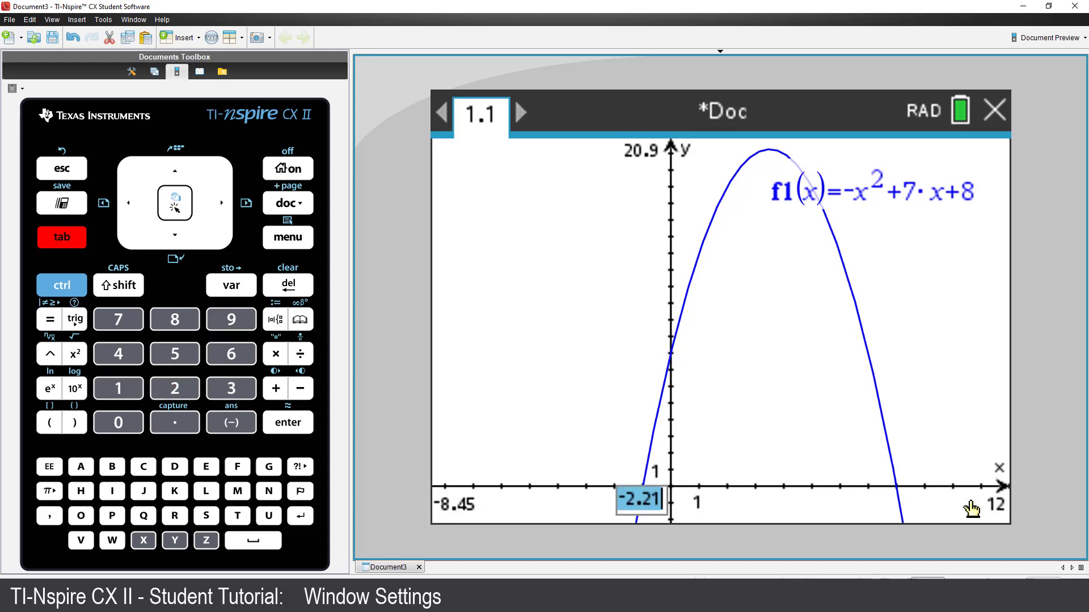
type("-5")
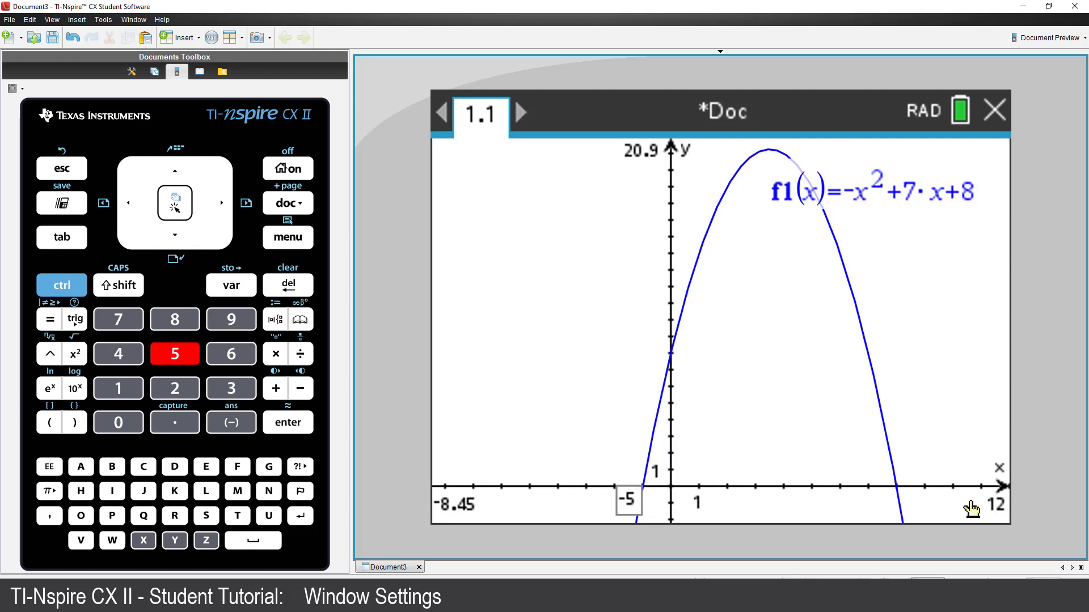
key("Tab")
type("-5")
key("Tab")
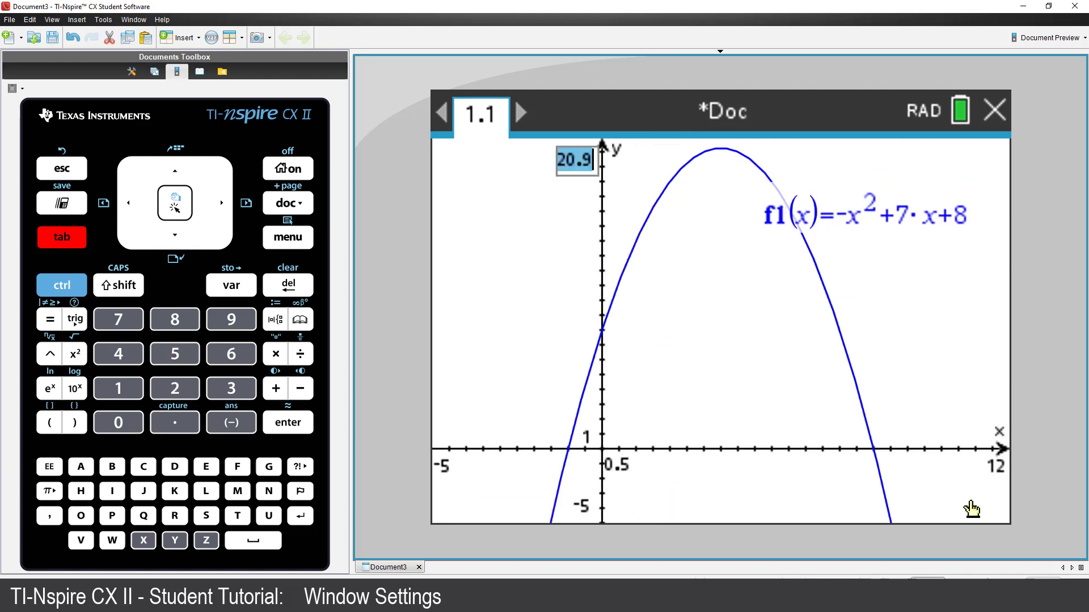
type("25")
key("Return")
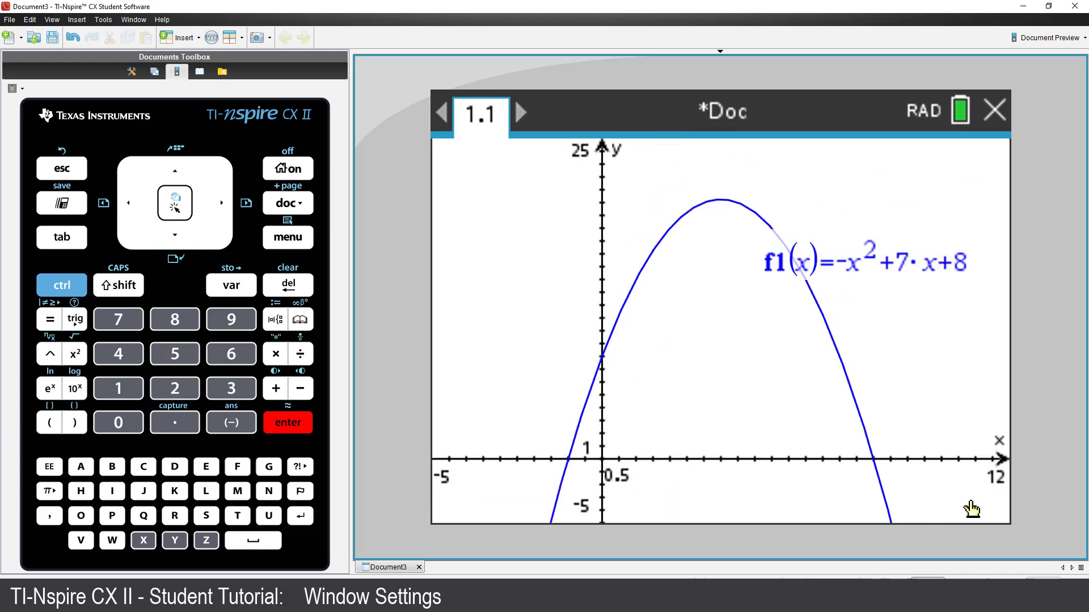
Set the tick spacing directly on the graph to 2 for the x-axis and 5 for the y-axis.
double_click(623, 481)
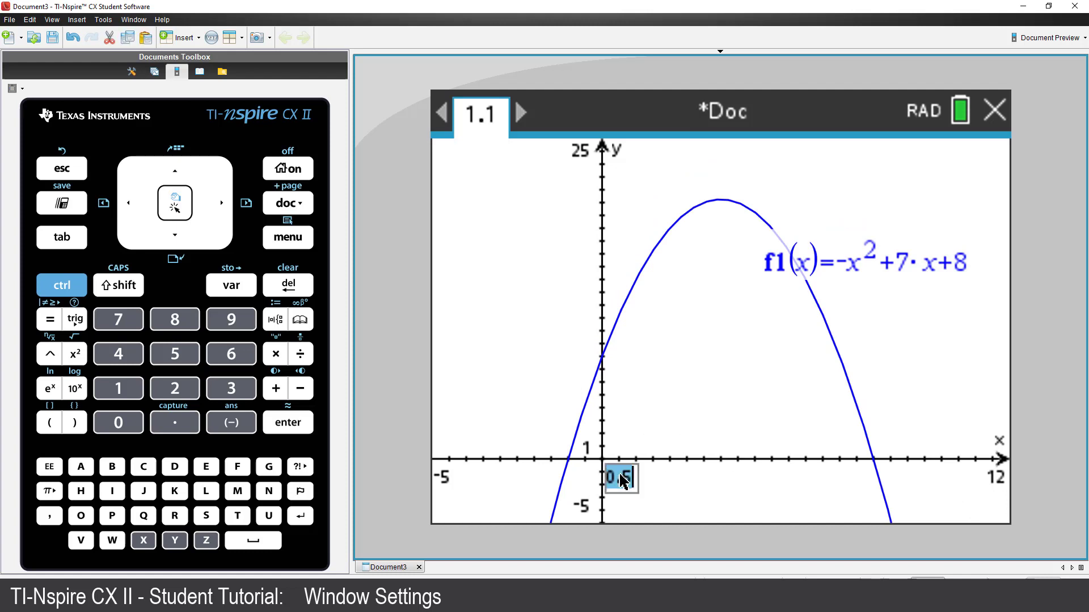
type("2")
key("Return")
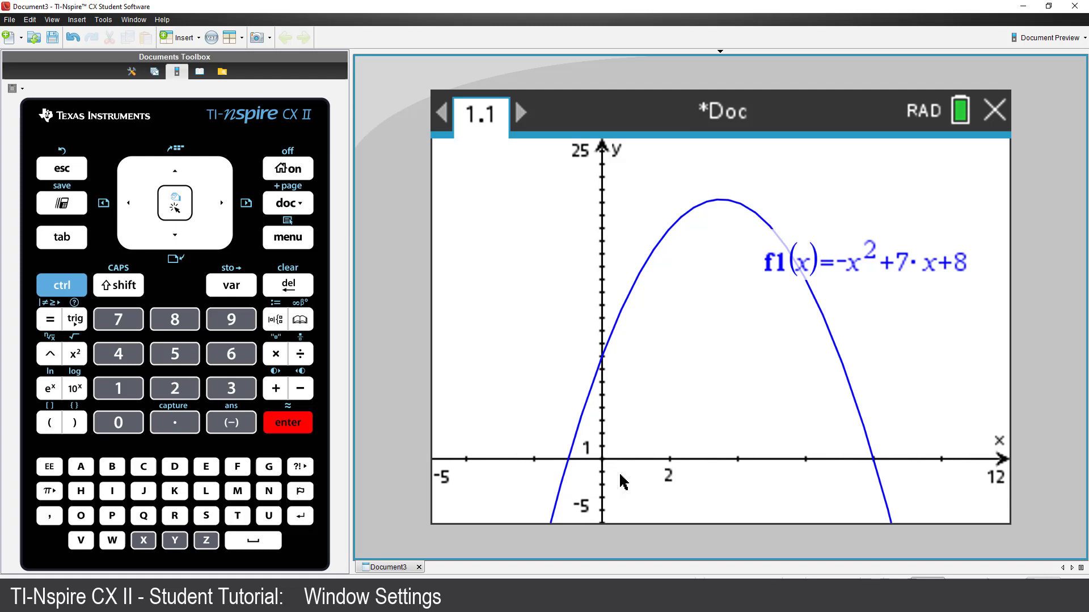
double_click(590, 449)
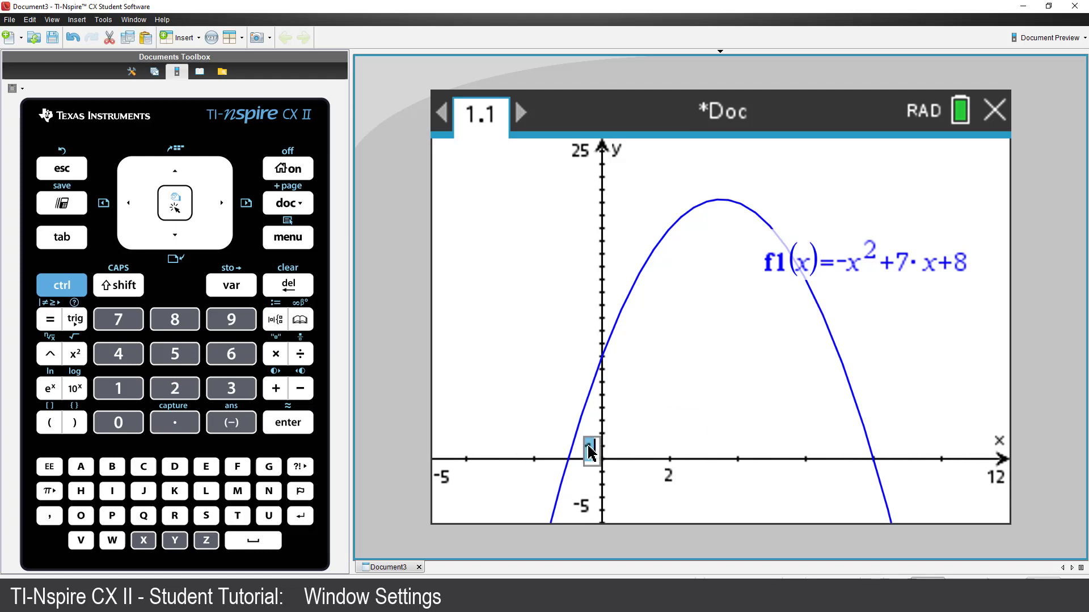
type("5")
key("Return")
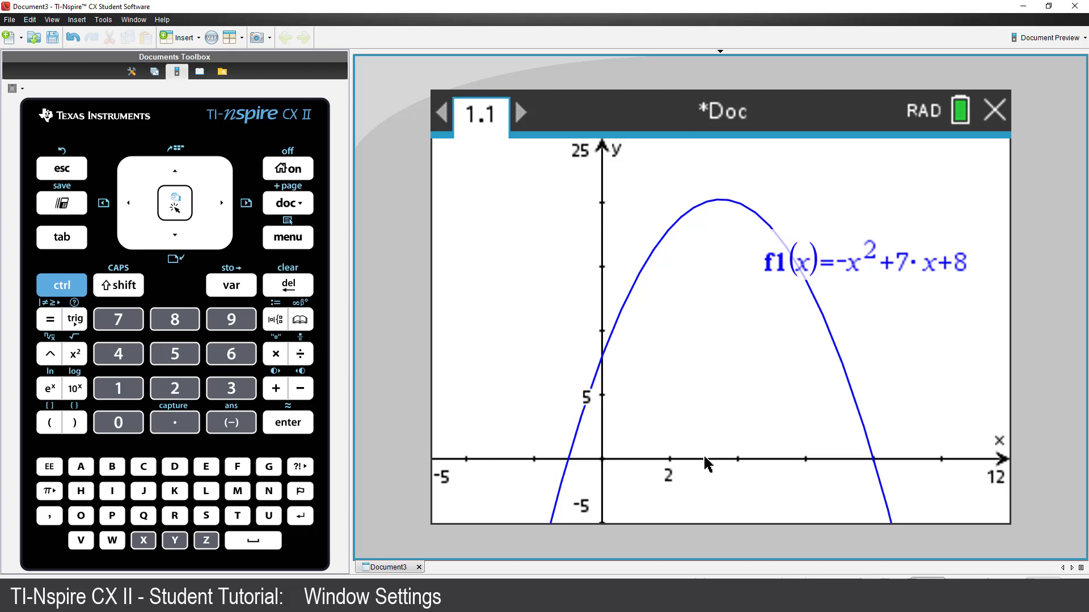
Change the tick label attribute of the axes to Multiple Labels.
right_click(739, 460)
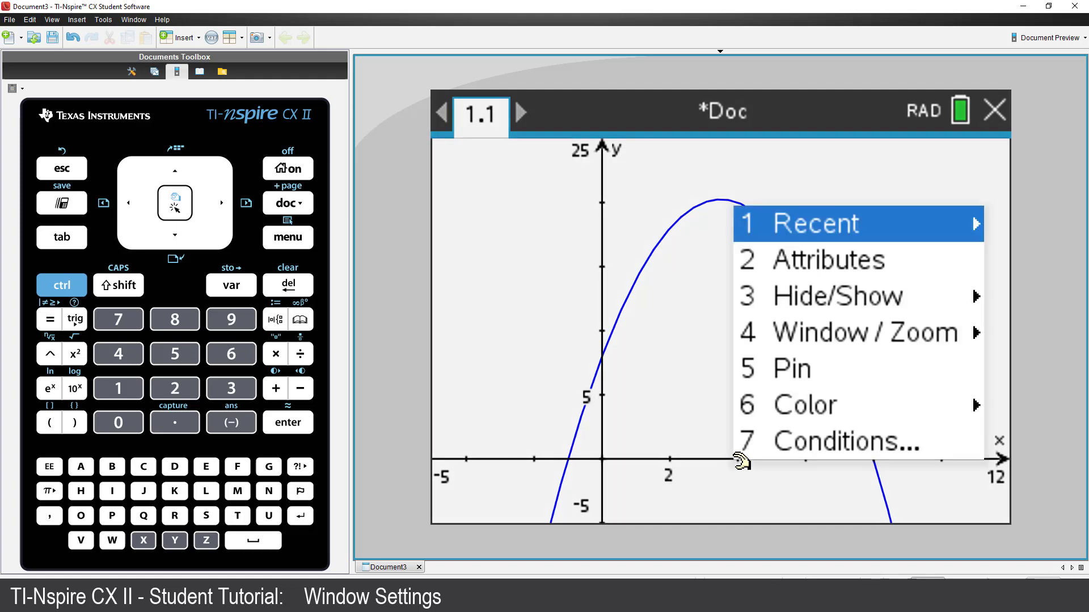
key("Down")
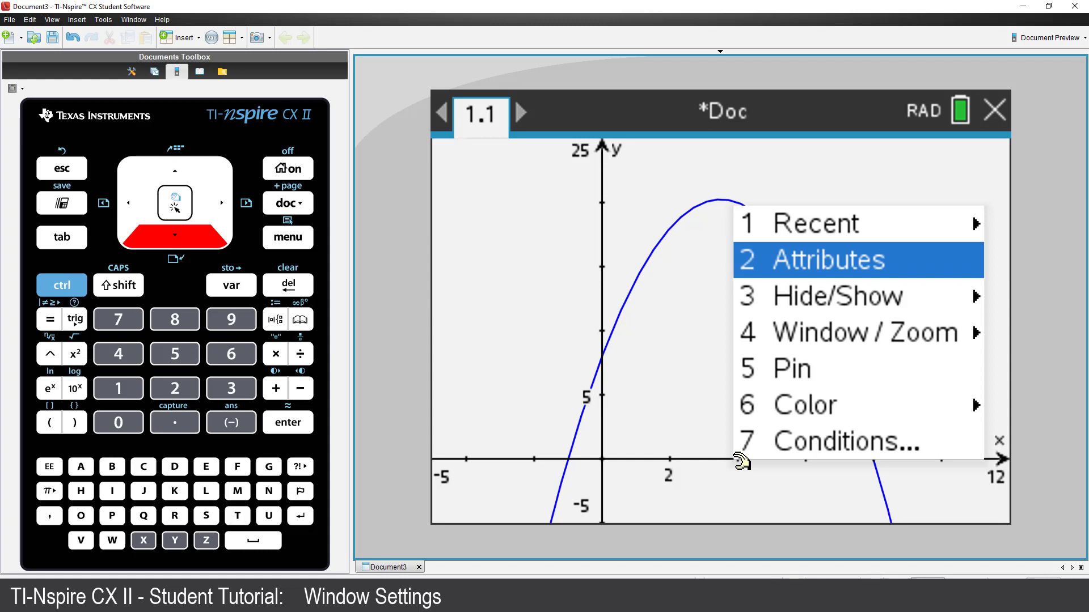
key("Return")
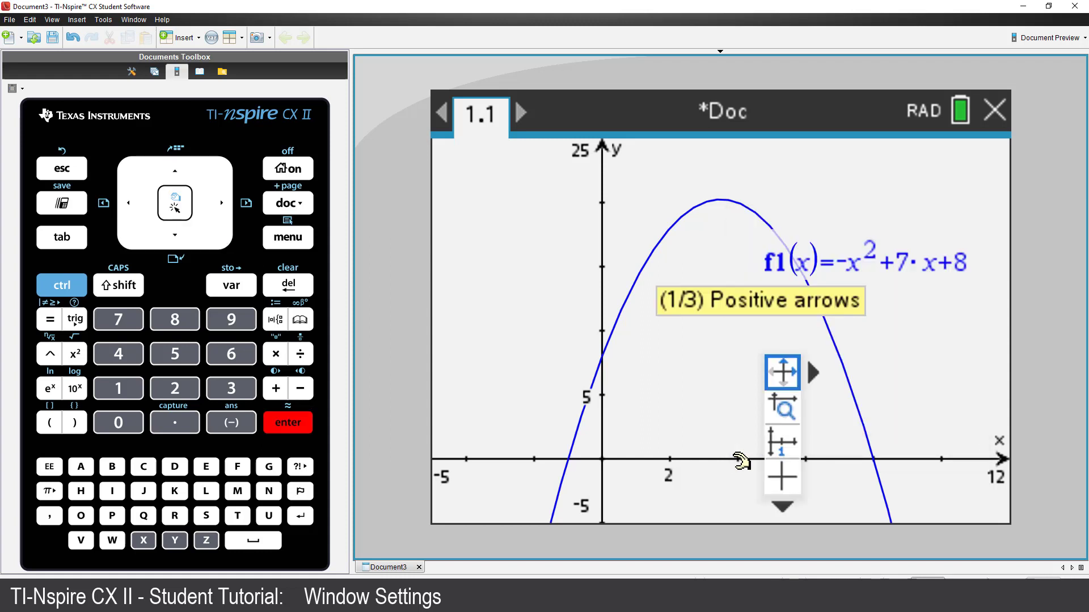
key("Down")
key("Down")
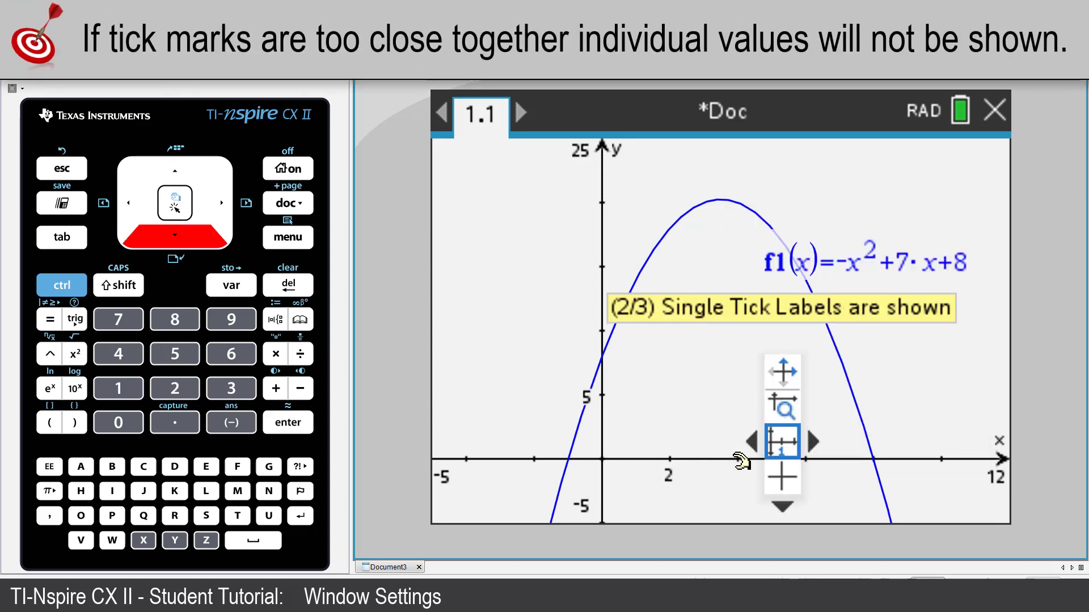
key("Left")
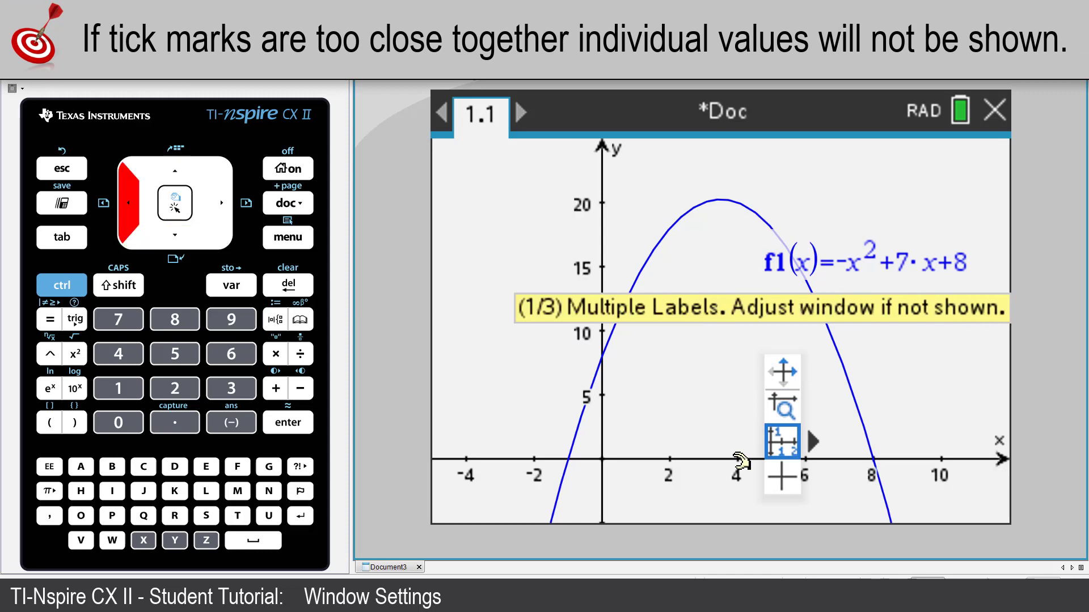
key("Return")
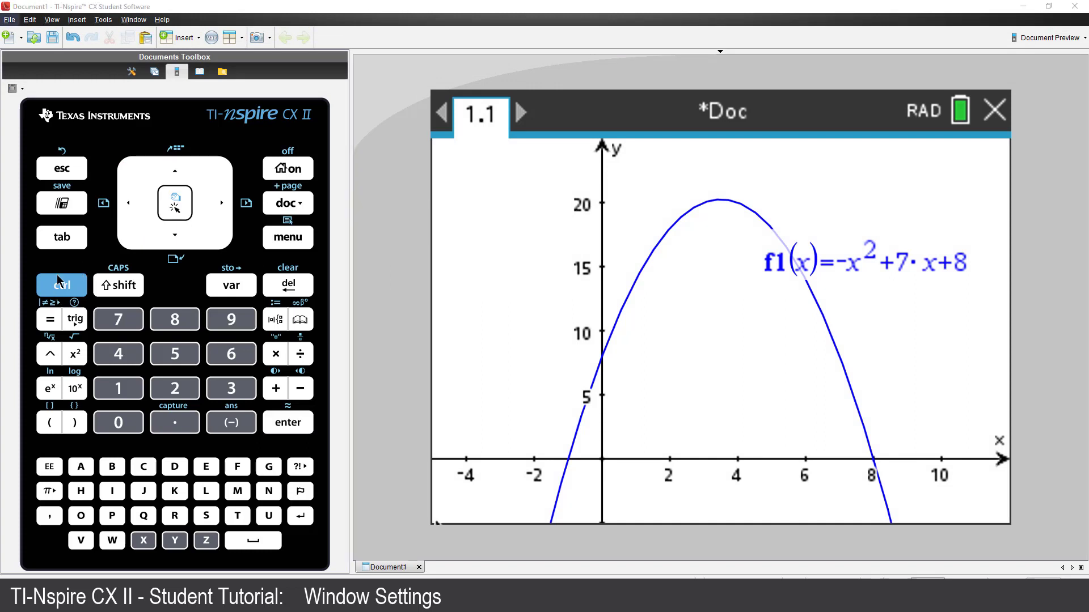
Graph a second function, f2(x)=-2x+8, on the same page.
left_click(58, 239)
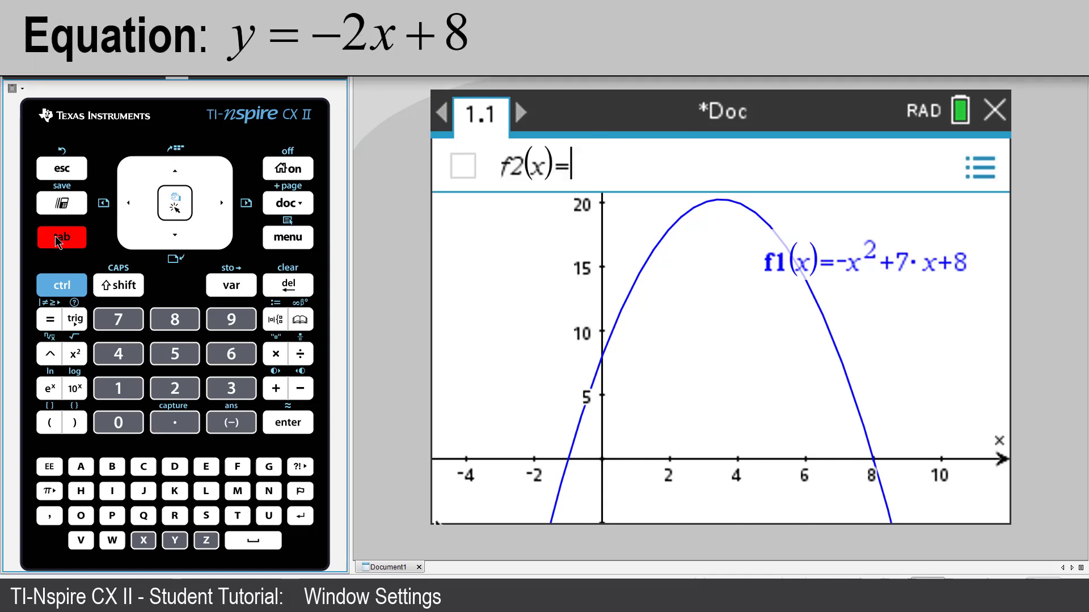
type("-2·x")
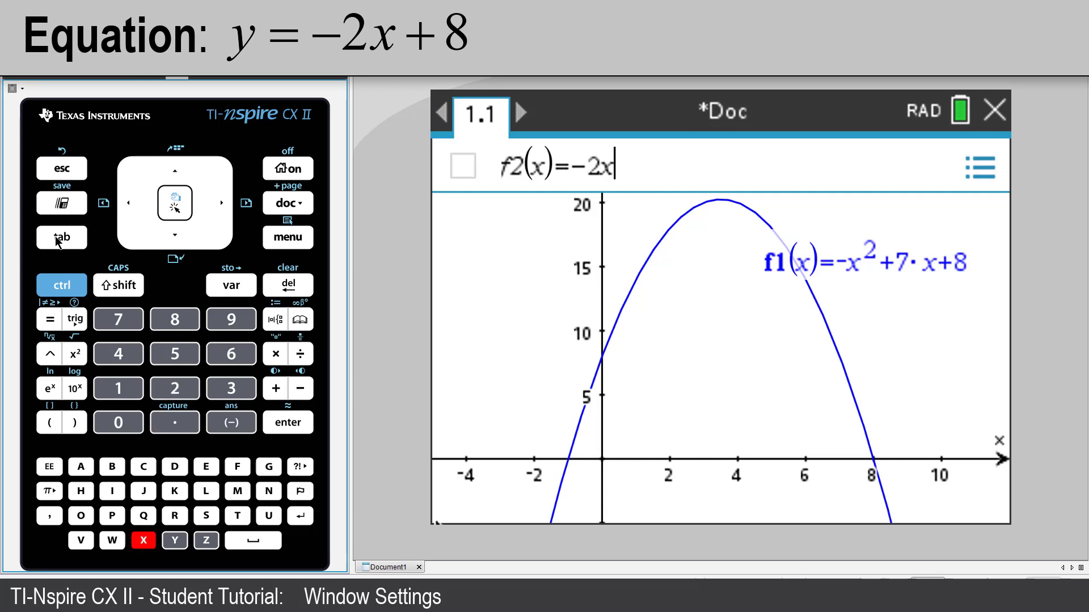
type("+8")
key("Return")
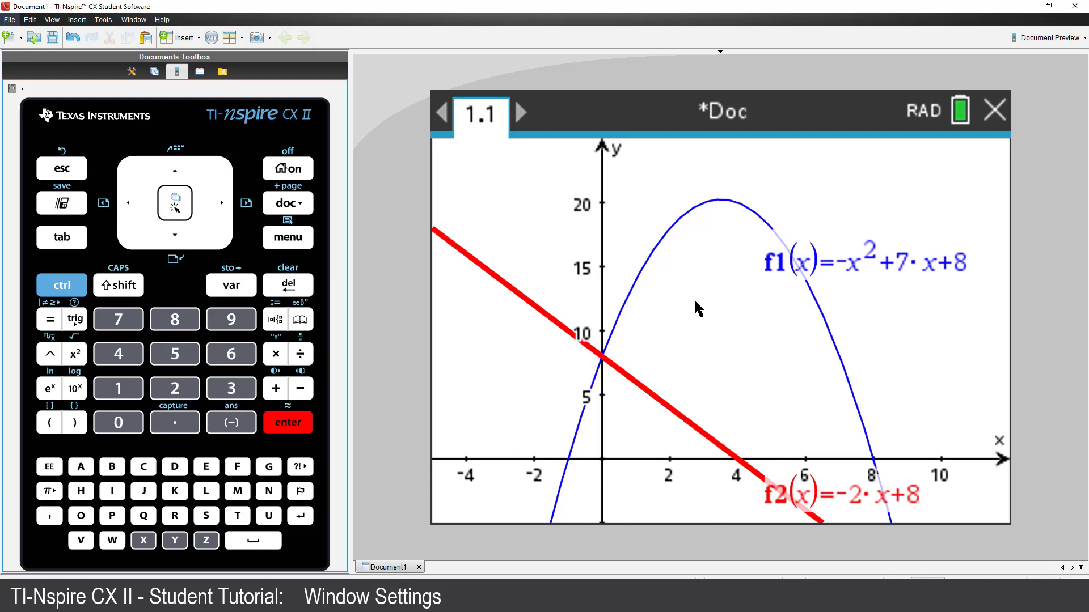
Shift the graph plane upward and rescale the x- and y-axes directly until the parabola's vertex and both intersections with the line are in view.
left_click(710, 326)
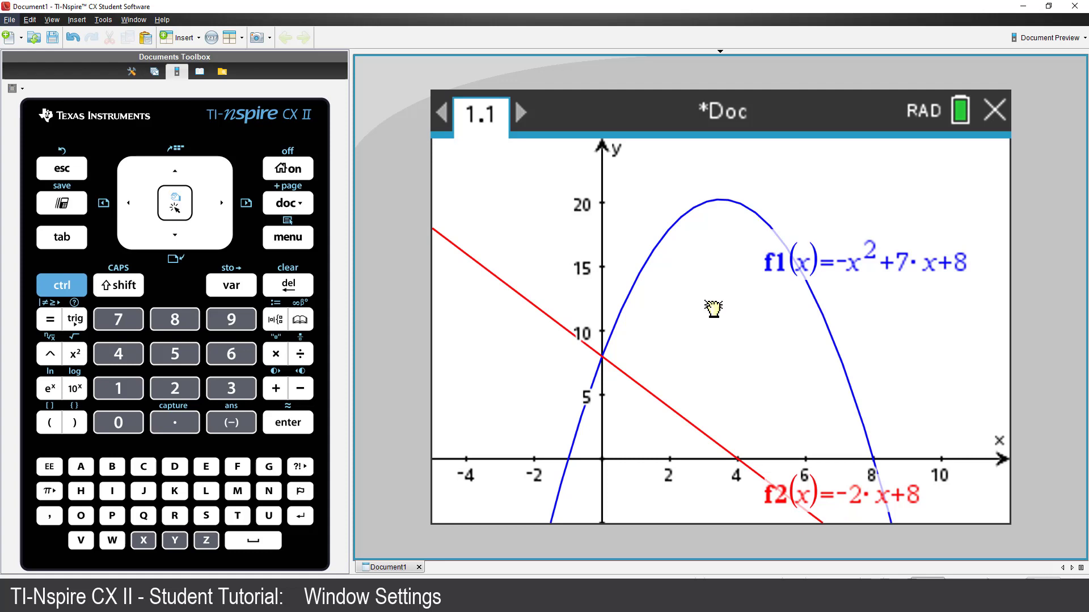
left_click_drag(714, 308, 711, 228)
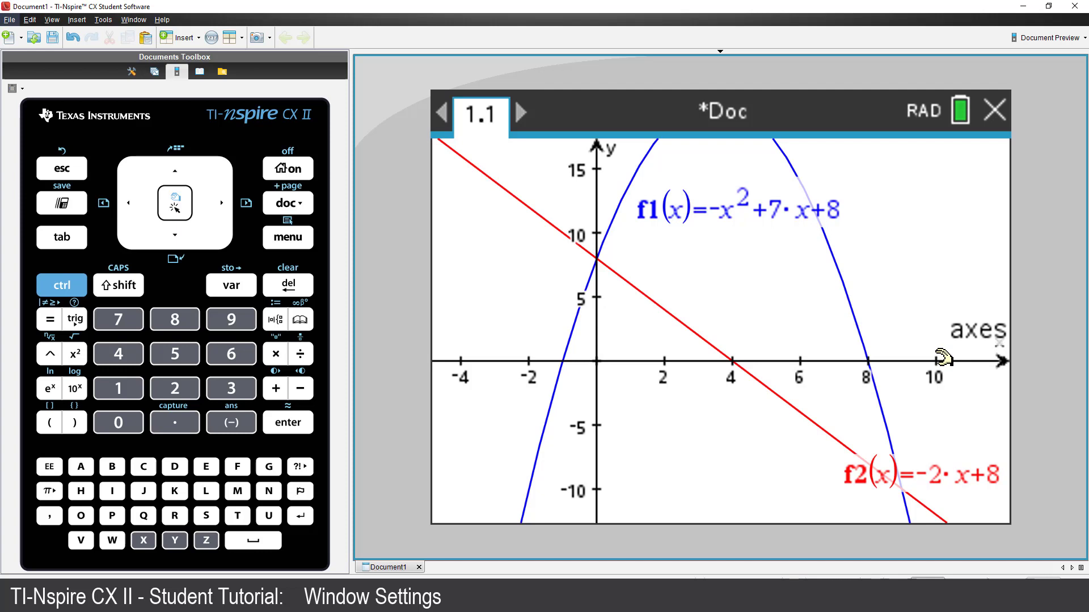
left_click_drag(943, 357, 969, 359)
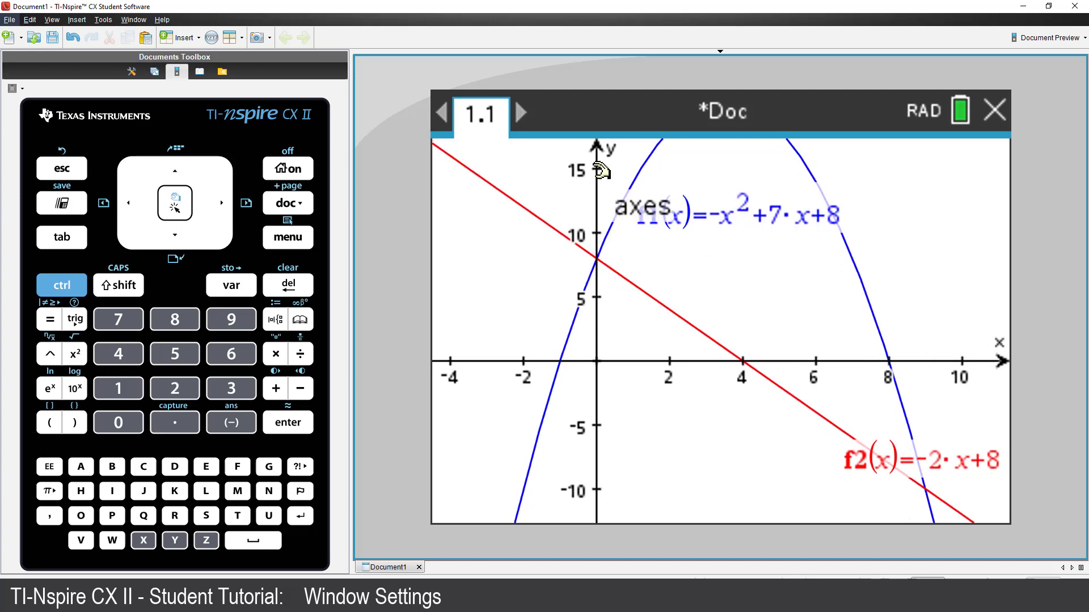
left_click_drag(600, 170, 596, 212)
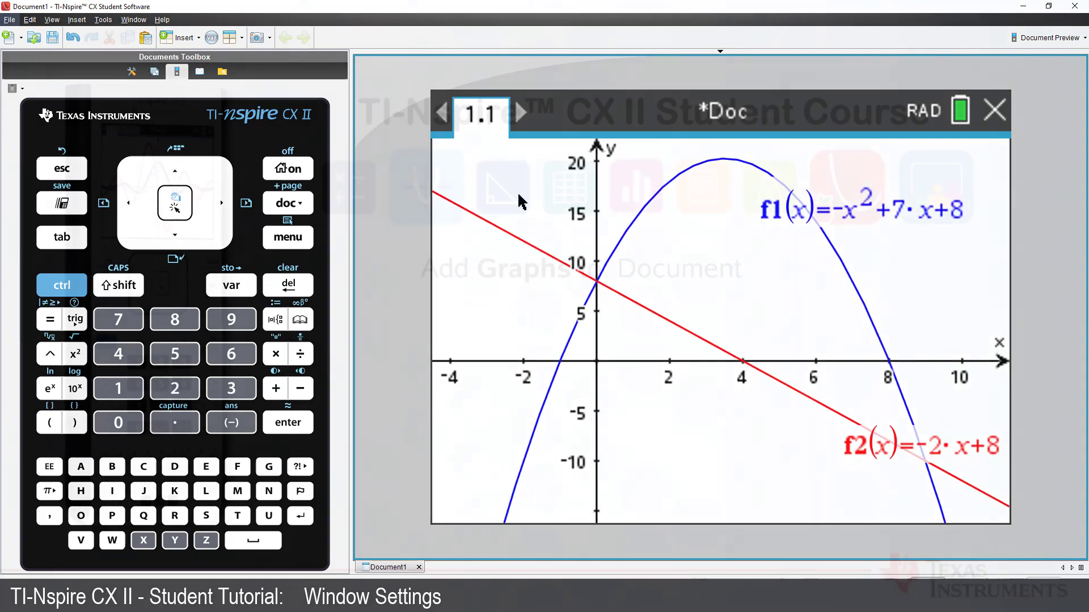